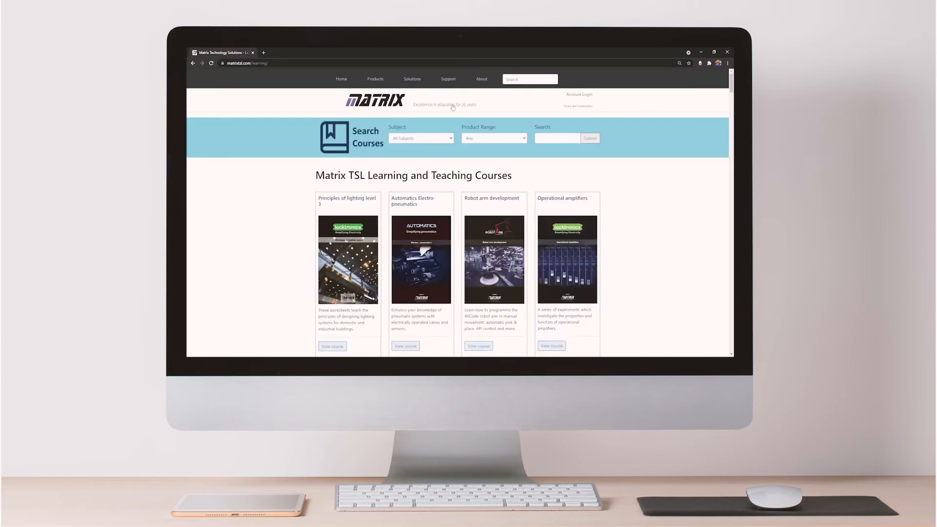
scroll(414, 135, "down", 2)
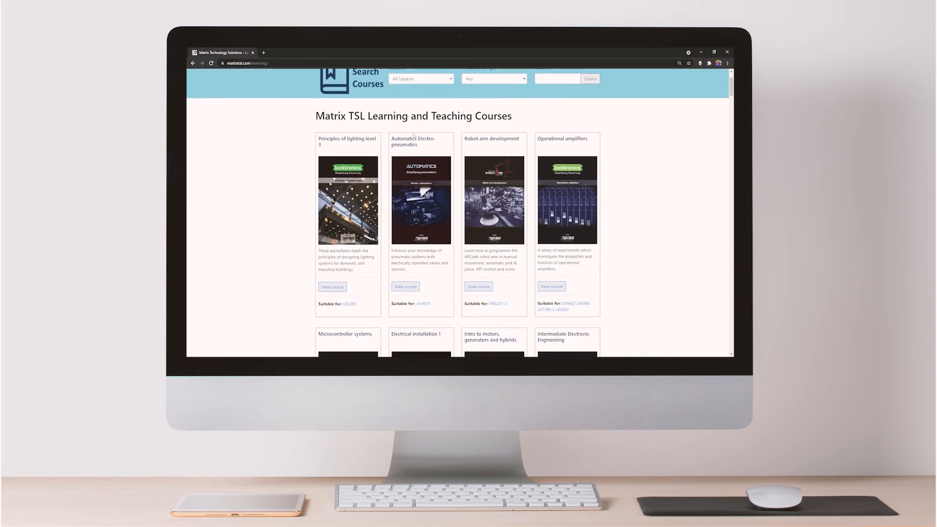